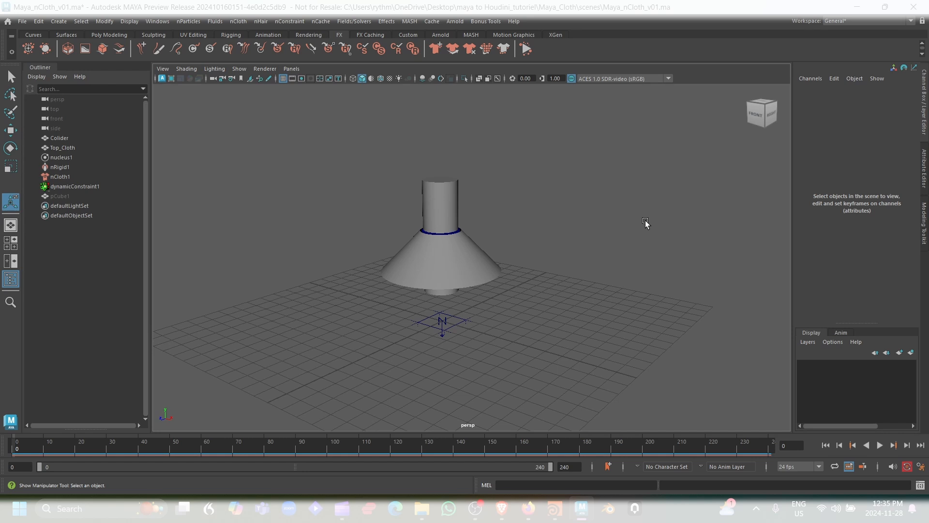
Play the nCloth simulation and scrub the timeline back to review how the skirt drapes over the collider
key("alt")
key("alt+v")
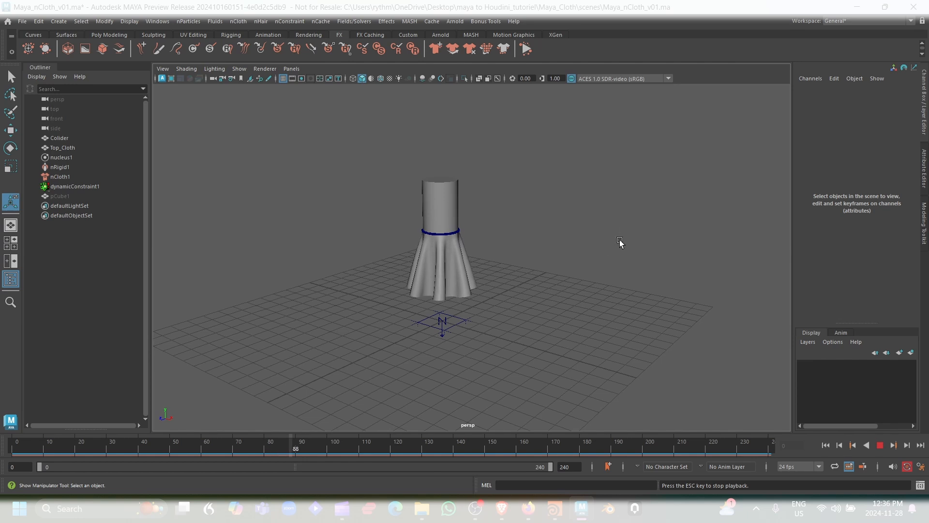
left_click(97, 444)
left_click_drag(95, 442, 8, 451)
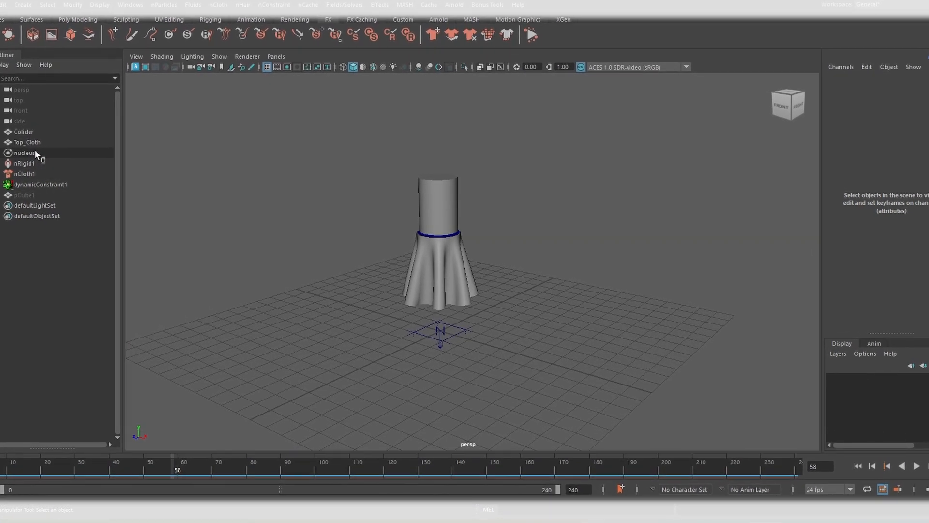
Examine the Solver and Scale attributes of the nucleus1 node, including Substeps, Max Collision Iterations and Space Scale
left_click(29, 153)
key("ctrl+a")
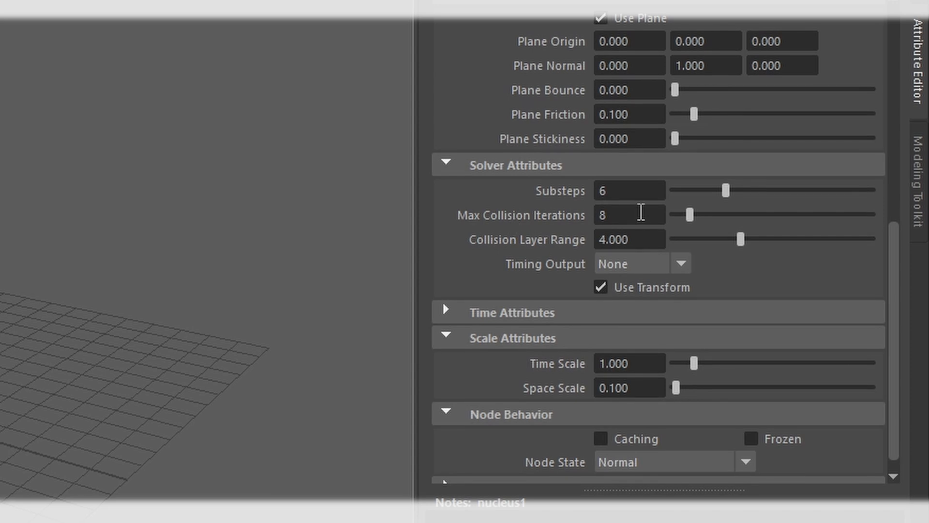
scroll(540, 289, "down", 1)
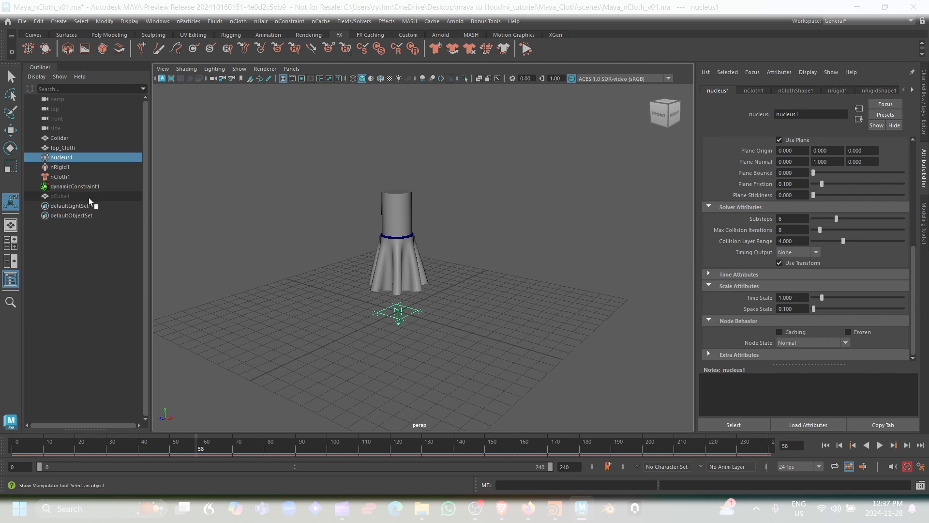
left_click(606, 223)
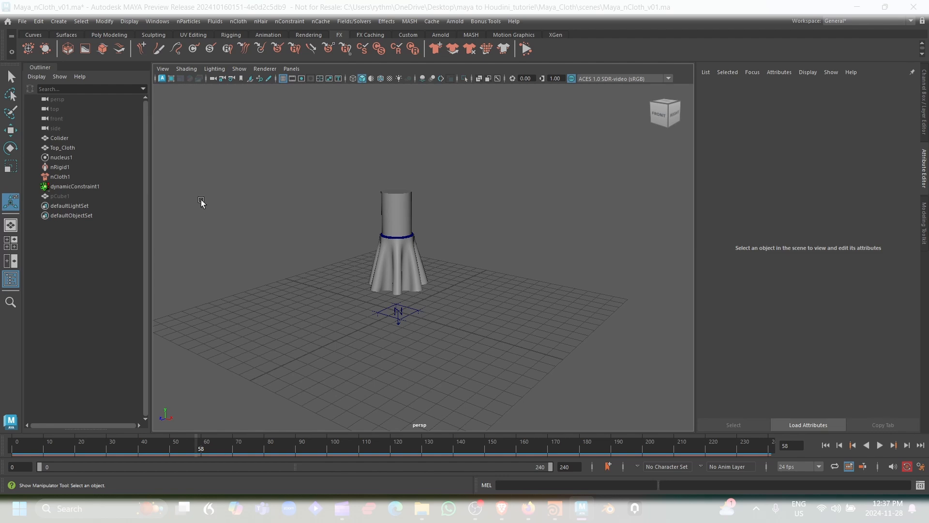
Unhide pCube1 and set its polyCube width, height and depth to 100
left_click(117, 197)
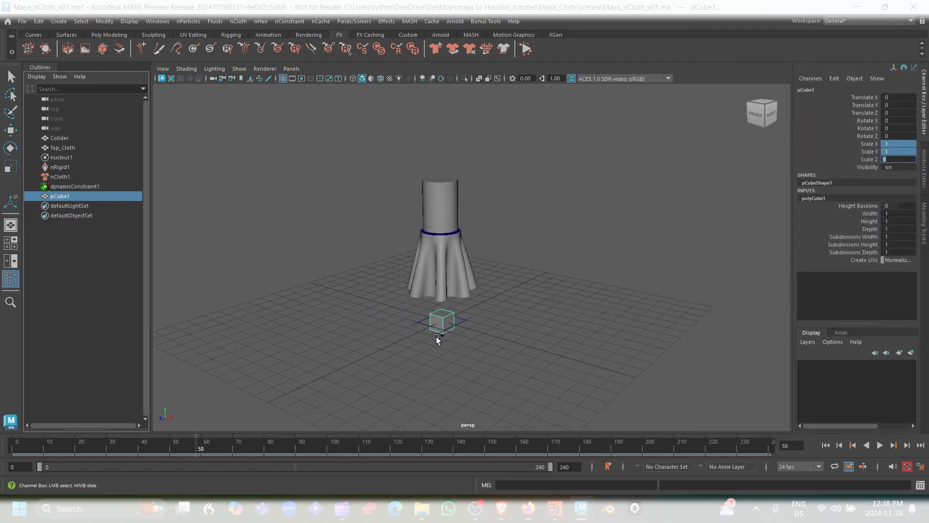
left_click_drag(898, 212, 894, 230)
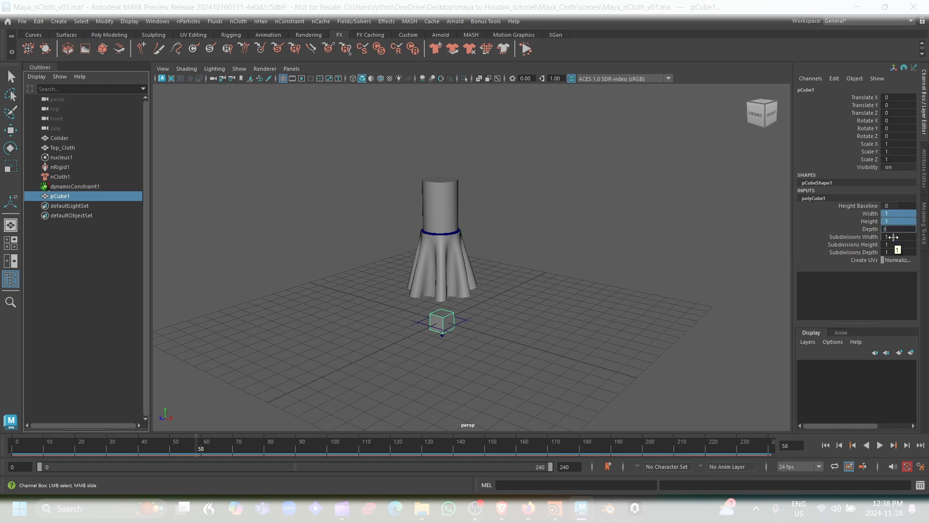
key("Return")
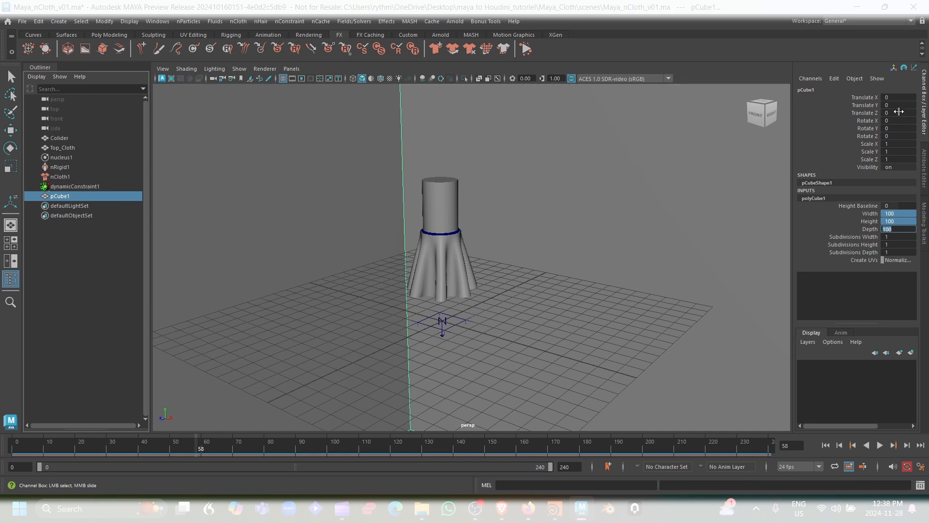
Set pCube1's Translate Y to 5 and its X, Y and Z scale to 0.1
left_click(903, 105)
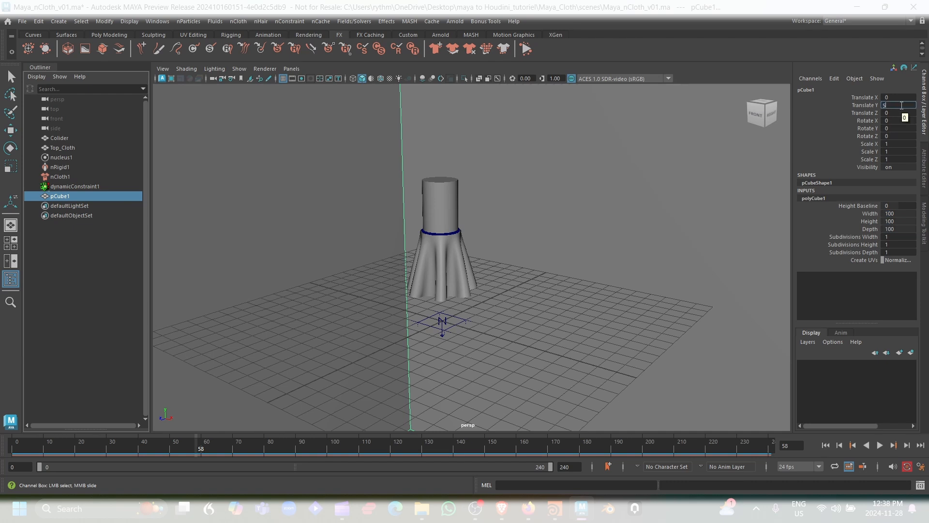
key("Return")
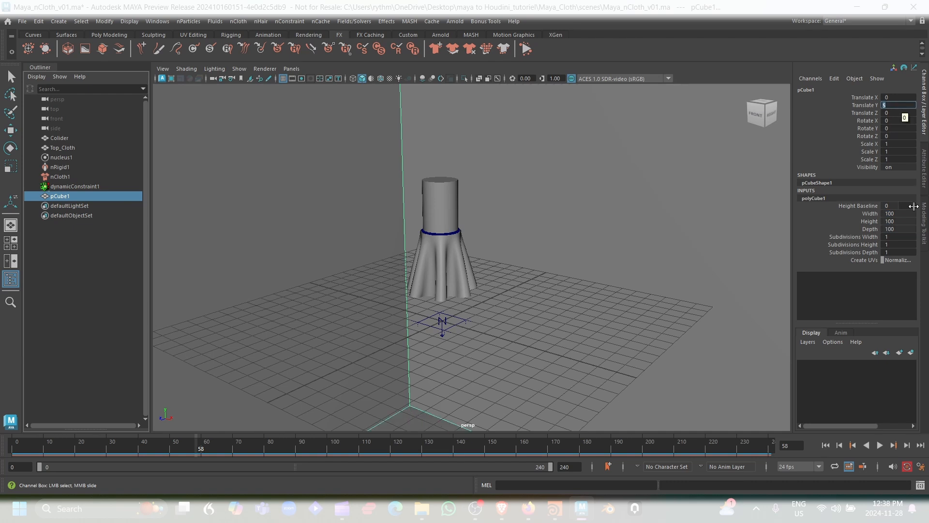
left_click_drag(898, 147, 897, 160)
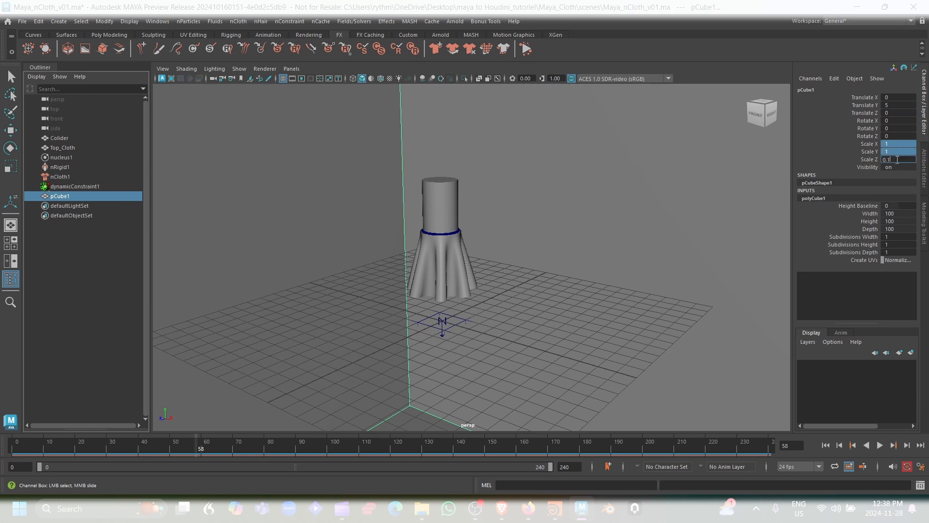
key("Return")
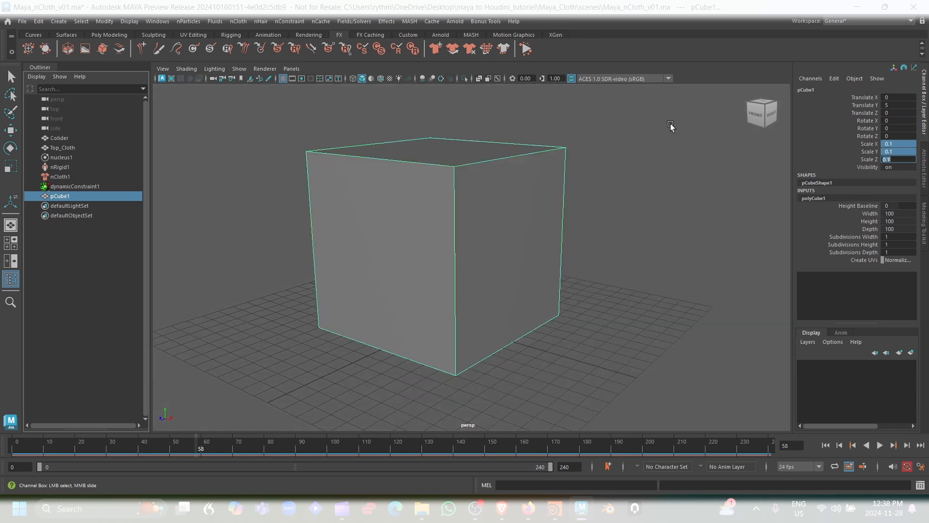
Display the scene in wireframe and compare the size of pCube1 with the skirt and collider inside it
left_click(585, 165)
key("t")
left_click(493, 171)
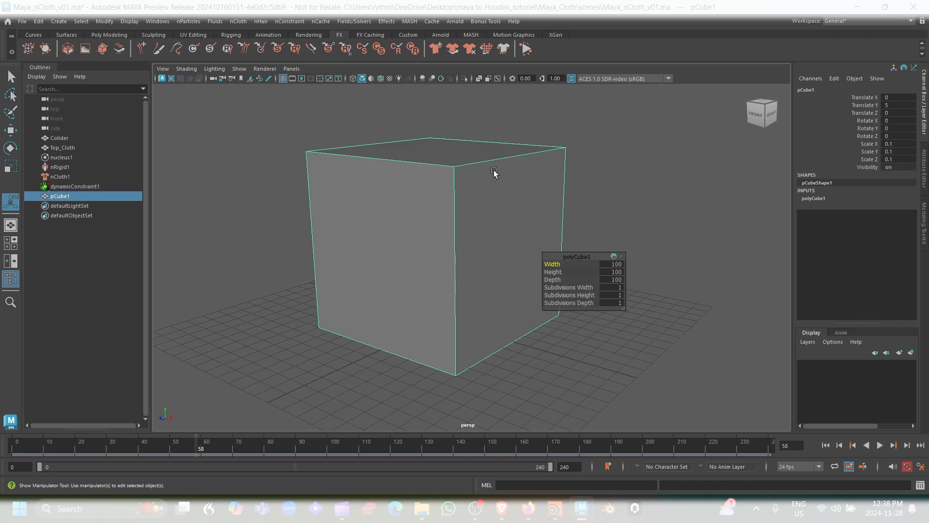
left_click(603, 177)
key("4")
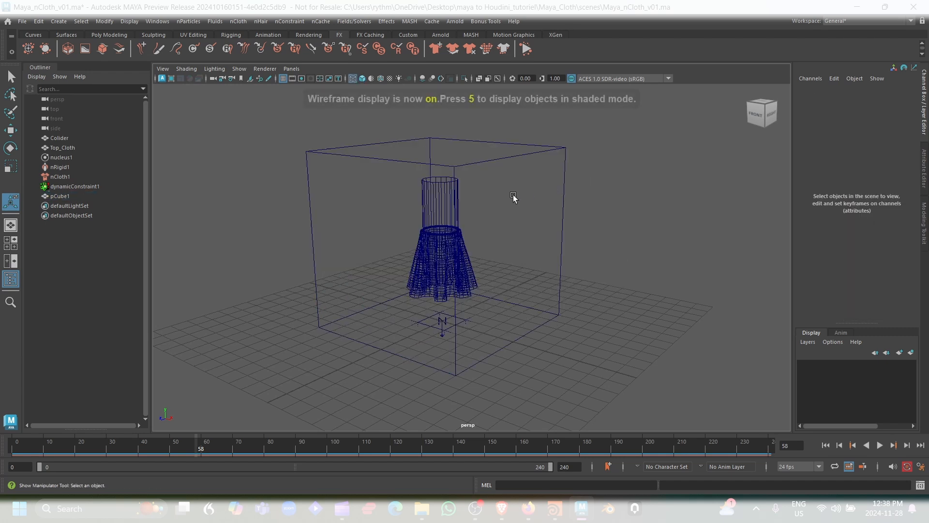
left_click(505, 165)
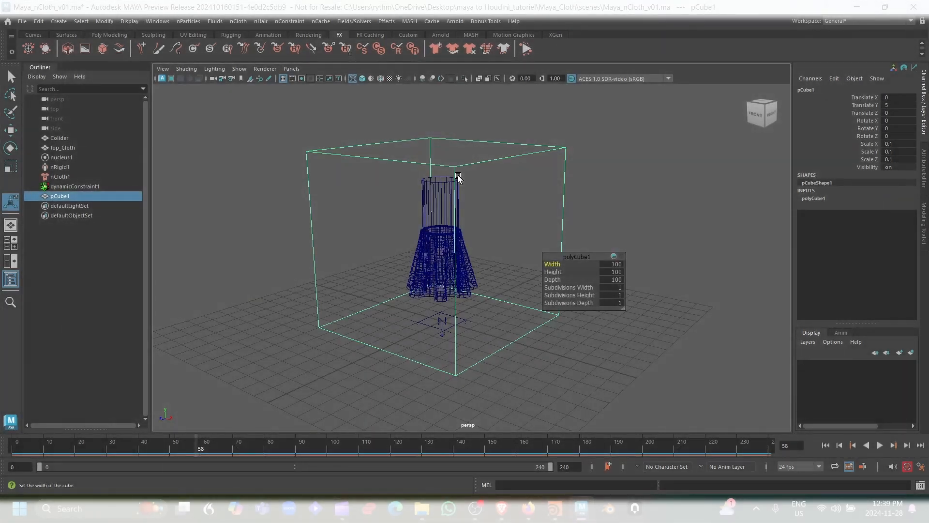
left_click(506, 134)
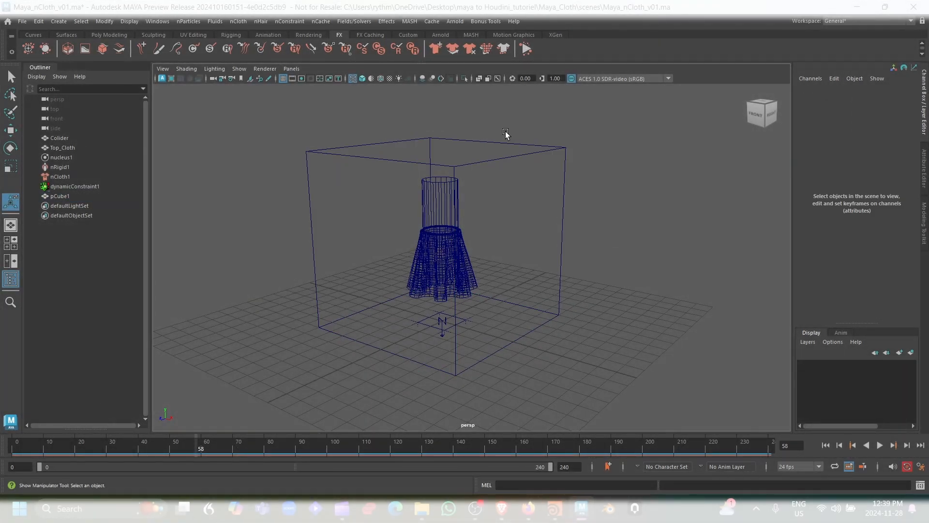
left_click_drag(533, 132, 586, 178)
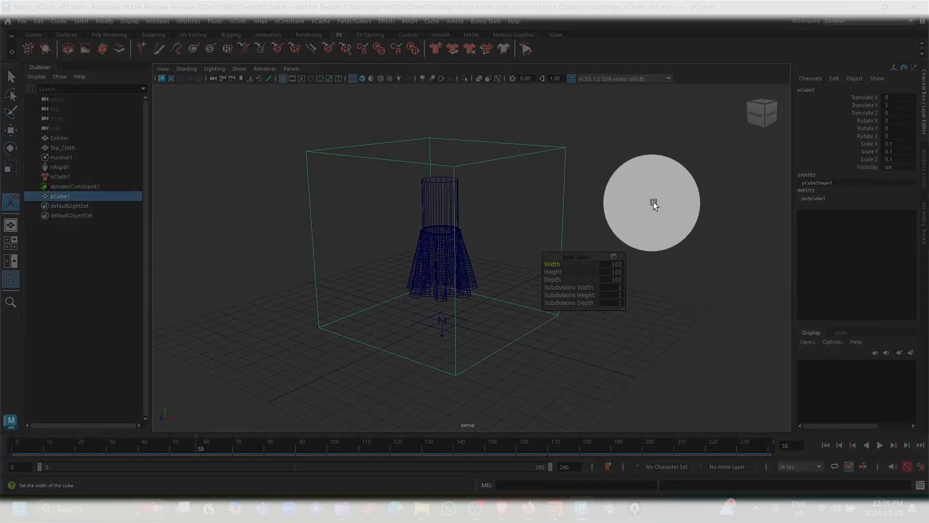
left_click(655, 203)
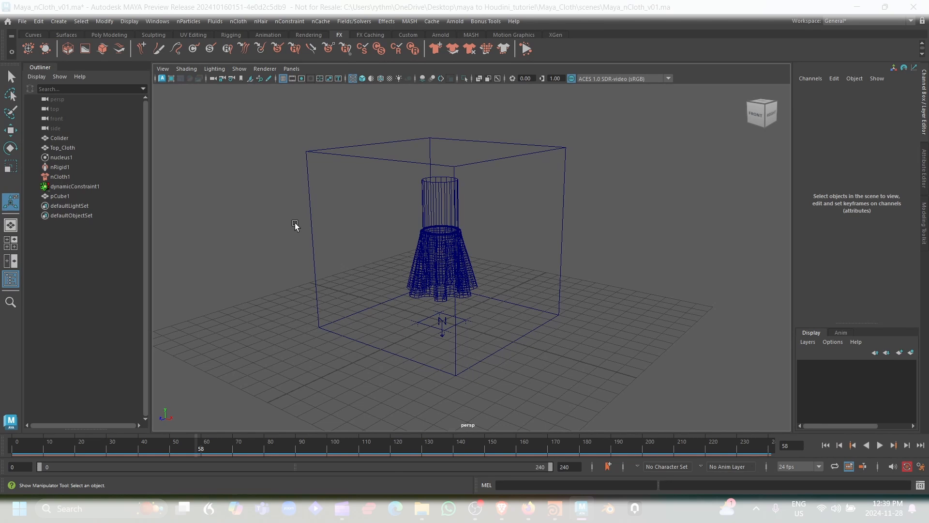
Switch to Houdini, frame the cloth geometry and examine its size relative to the surrounding reference cube
left_click(555, 508)
left_click_drag(408, 335, 409, 345)
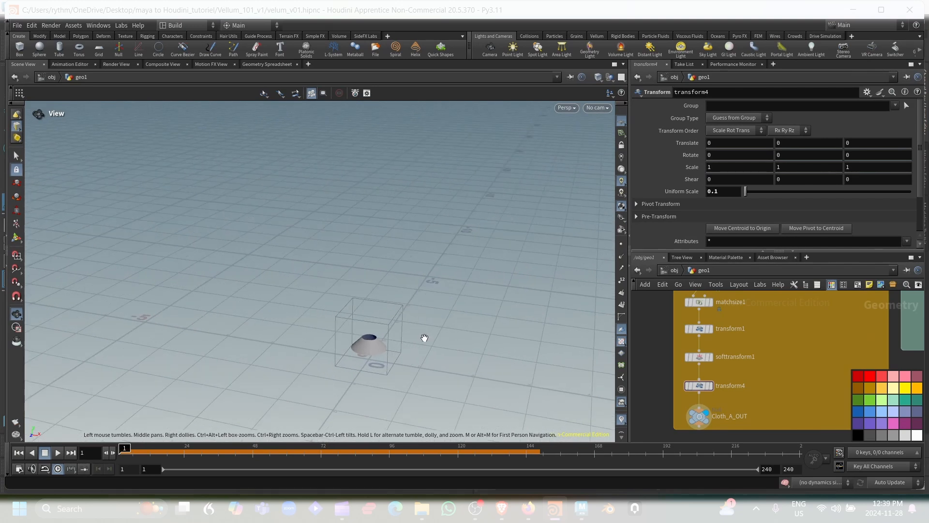
key("space+g")
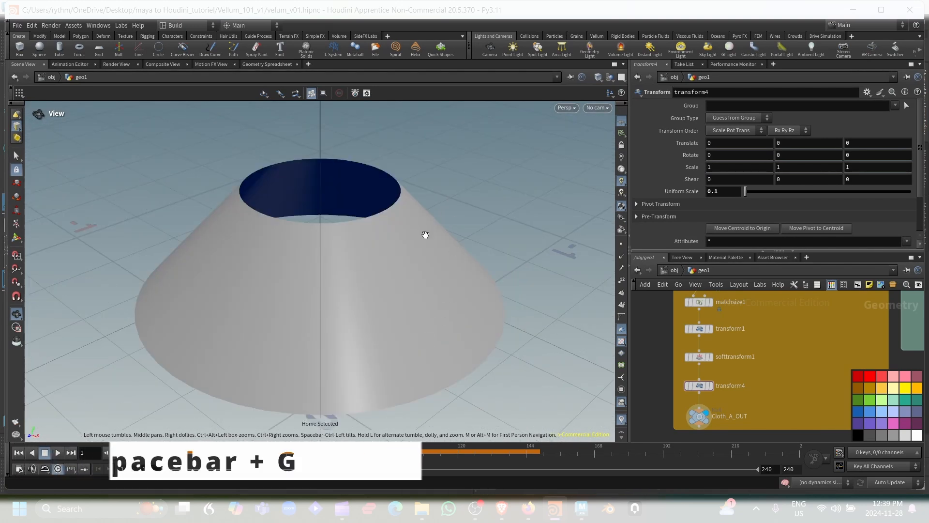
left_click_drag(432, 261, 476, 251)
right_click_drag(545, 282, 25, 256)
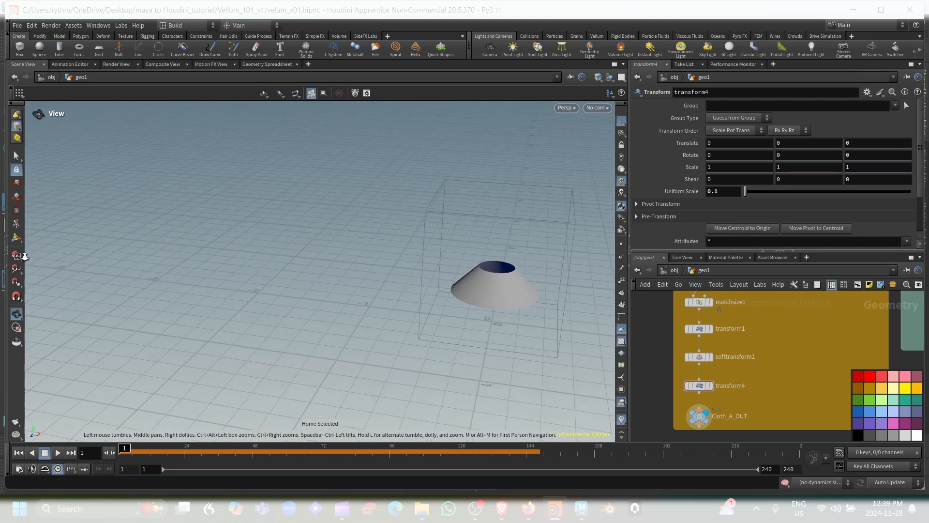
left_click_drag(495, 253, 471, 242)
middle_click_drag(470, 242, 357, 211)
left_click_drag(462, 189, 430, 128)
left_click_drag(415, 336, 411, 305)
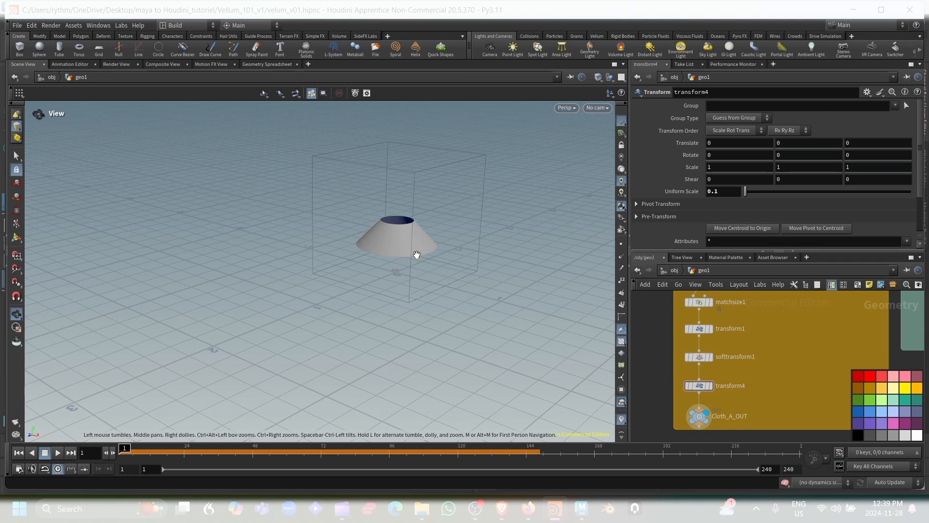
Bypass the transform4 node to inspect the unscaled cloth against the reference cube, and re-enable the node
mouse_move(687, 387)
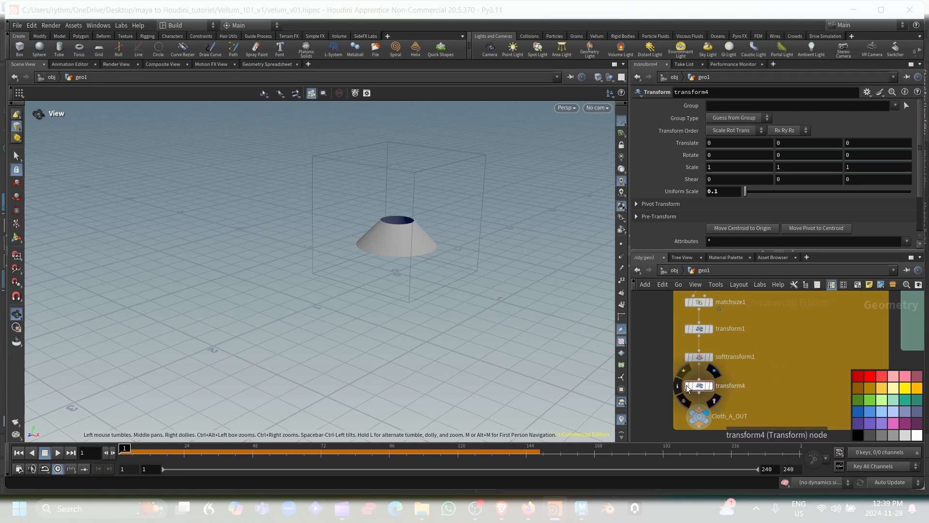
left_click(687, 385)
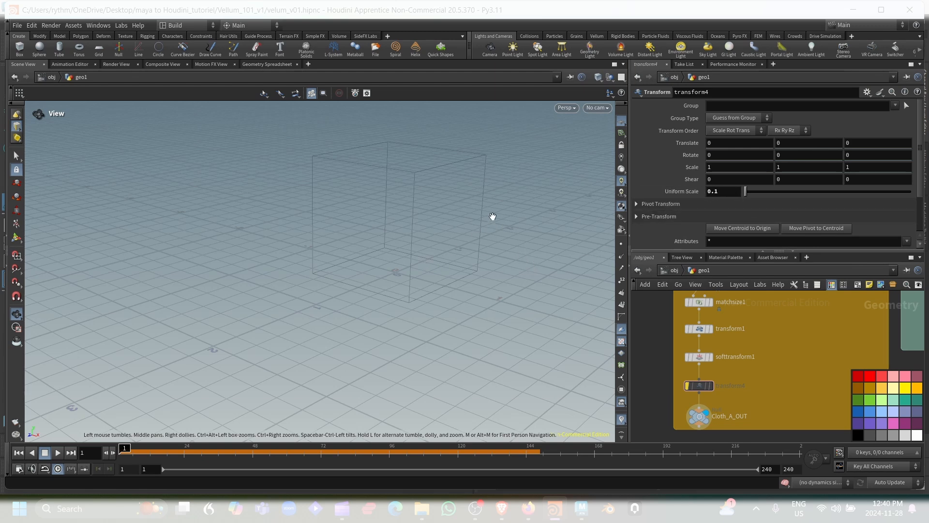
scroll(497, 241, "down", 5)
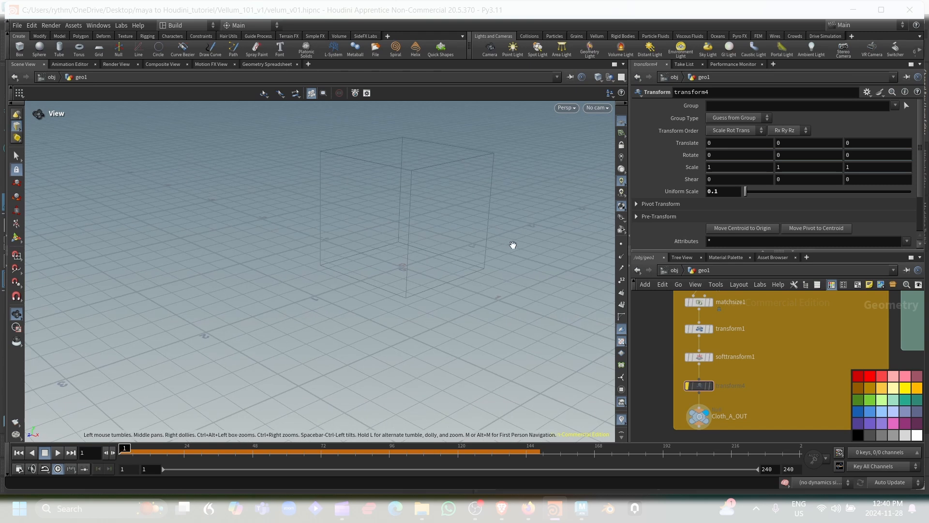
middle_click_drag(420, 230, 284, 327)
left_click_drag(431, 320, 503, 297)
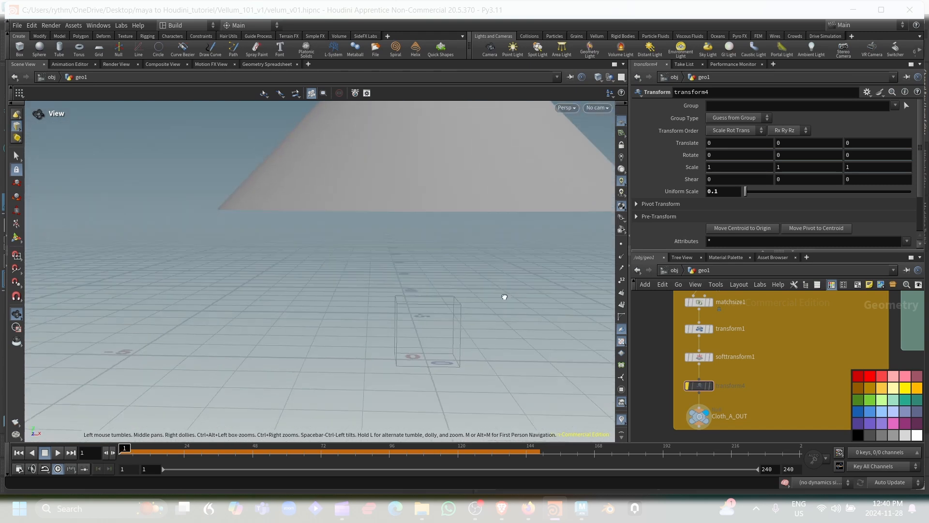
right_click_drag(538, 274, 410, 296)
middle_click_drag(410, 296, 375, 309)
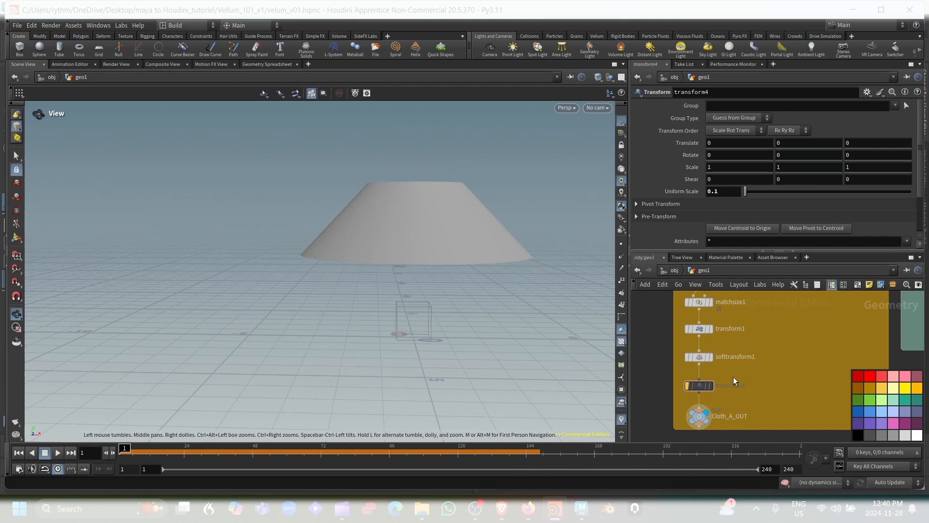
mouse_move(684, 390)
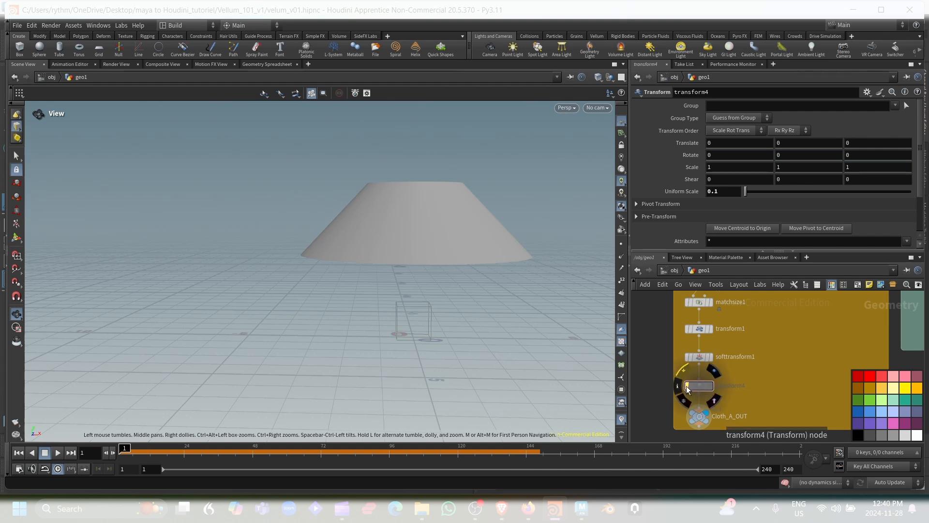
left_click(690, 387)
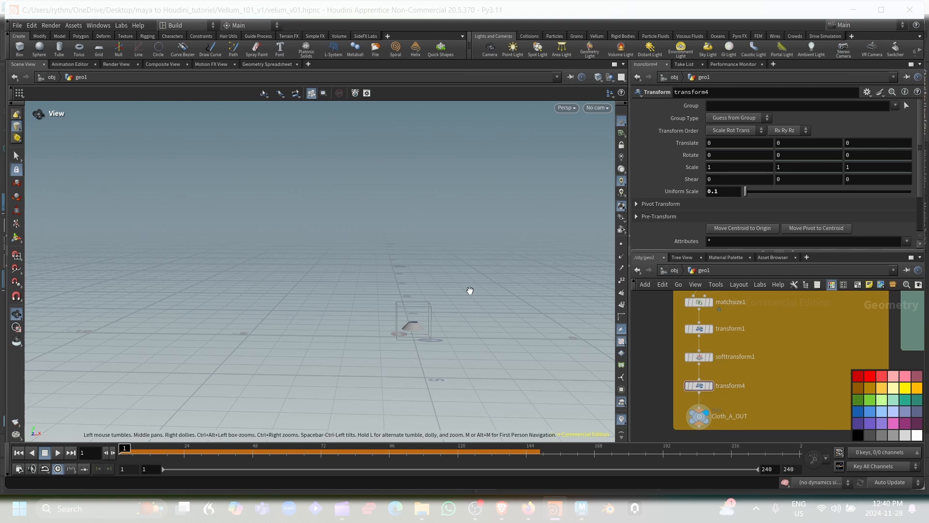